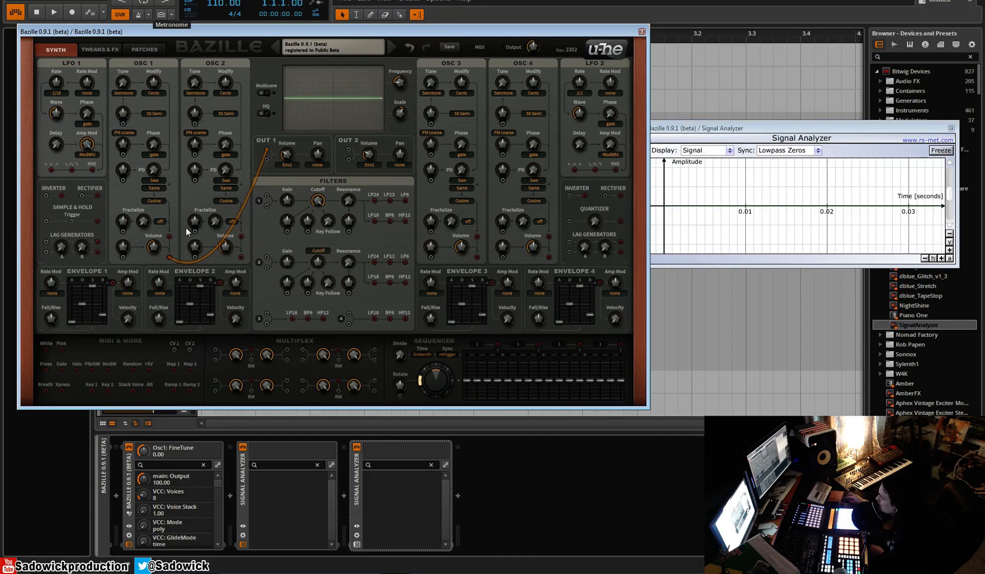
- Set the Out 1 volume to 38
click(318, 46)
click(330, 50)
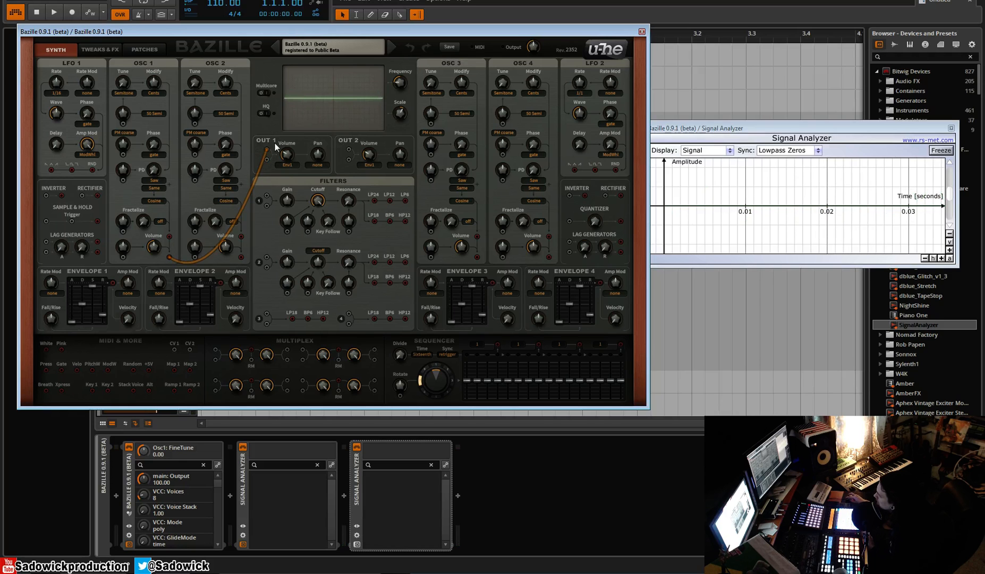
mouse_move(290, 159)
mouse_down()
mouse_move(291, 136)
mouse_move(290, 148)
mouse_up()
click(289, 165)
click(305, 151)
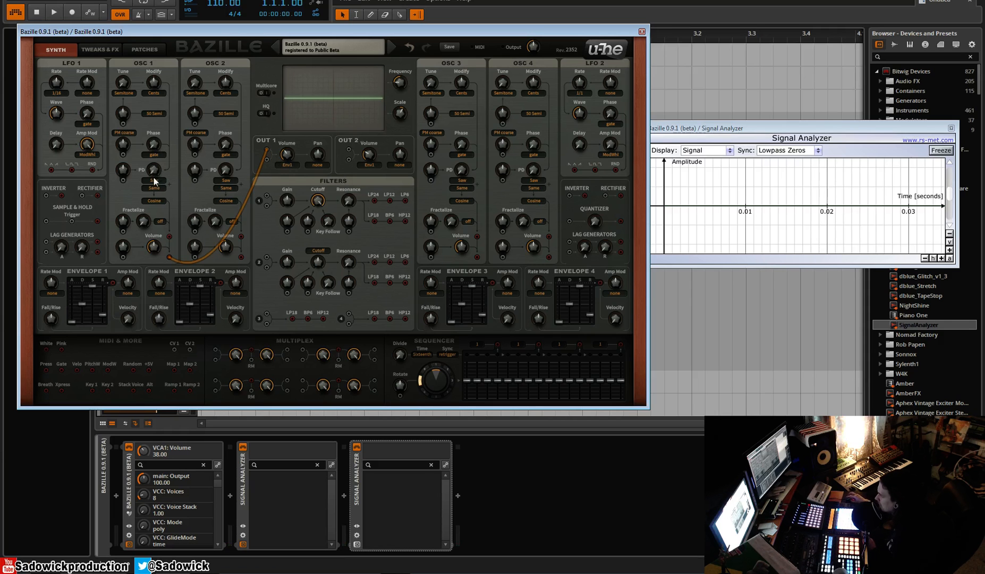
- Set Osc 1's phase distortion amount to 100 and look through its available waveforms
drag(153, 171, 149, 130)
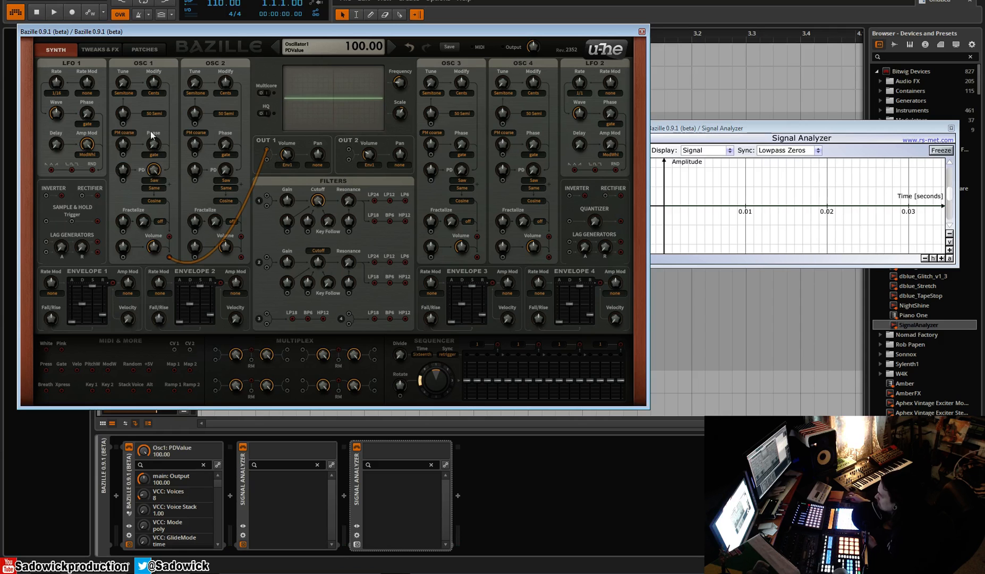
click(158, 180)
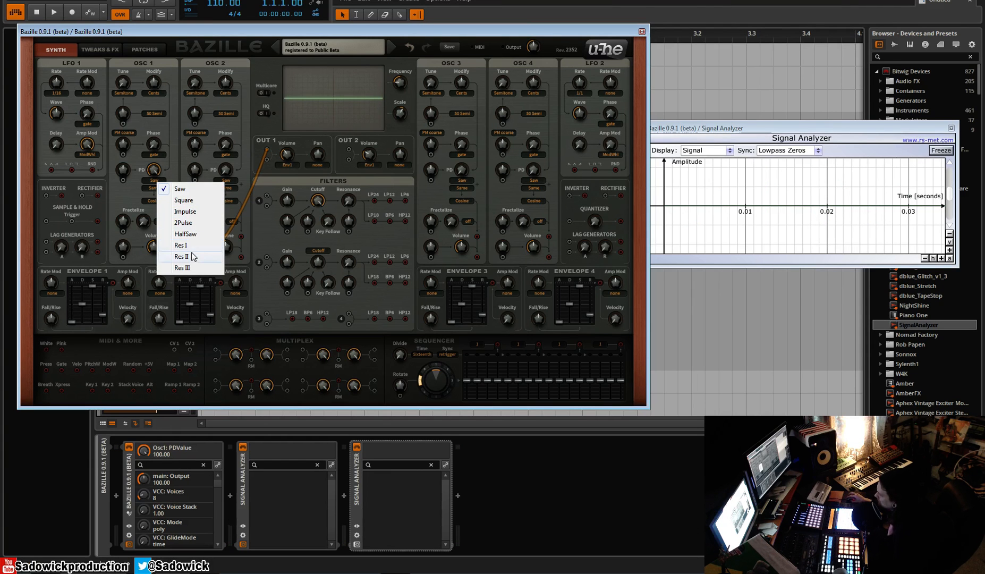
click(174, 173)
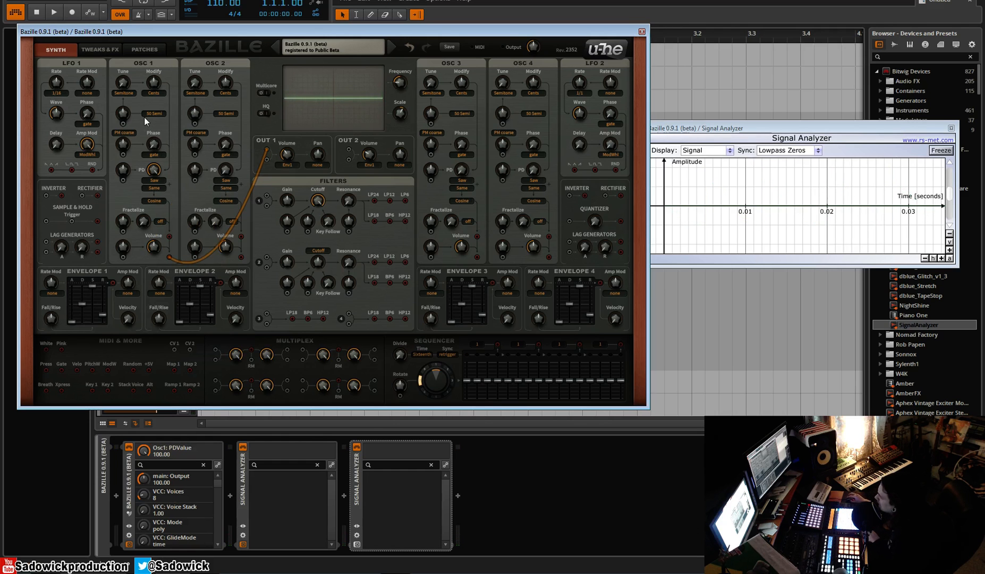
- Repatch the Osc 1 output cable into the Out 1 input and try Osc 1's tuning and frequency modulation depth knobs
mouse_move(265, 157)
mouse_down()
mouse_move(267, 196)
mouse_move(266, 148)
mouse_up()
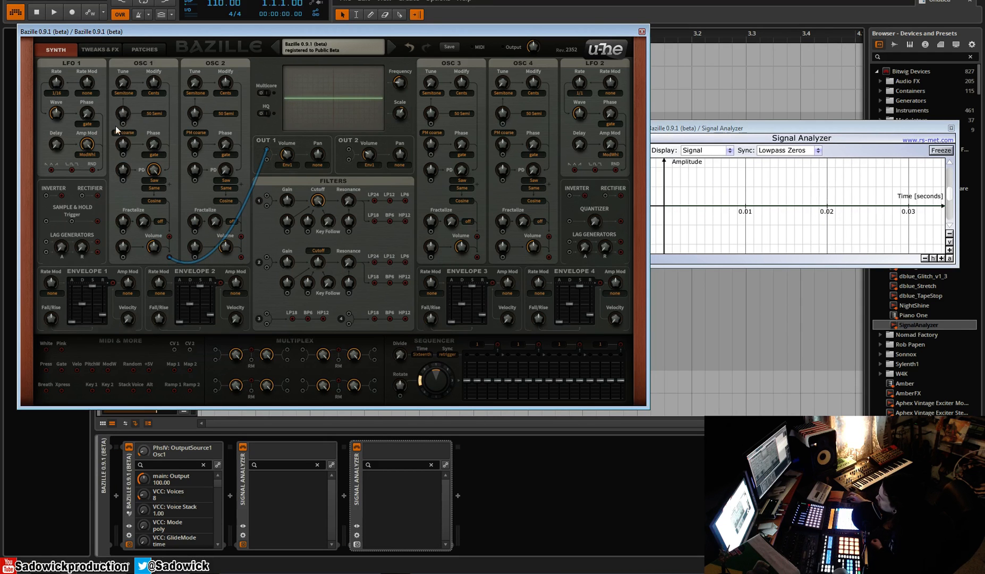
drag(127, 119, 124, 115)
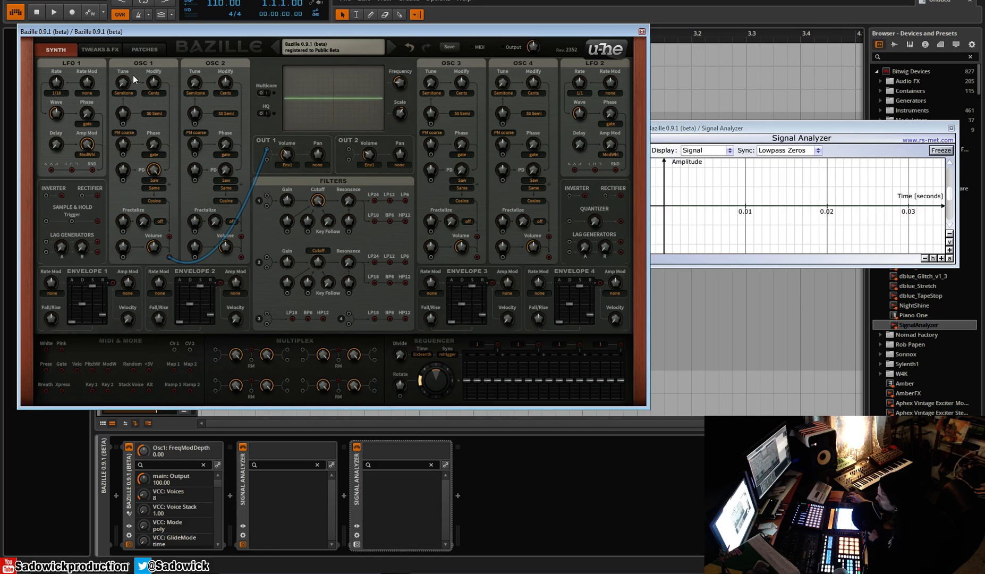
drag(124, 82, 114, 194)
mouse_move(126, 118)
mouse_down()
mouse_move(126, 90)
mouse_move(126, 118)
mouse_up()
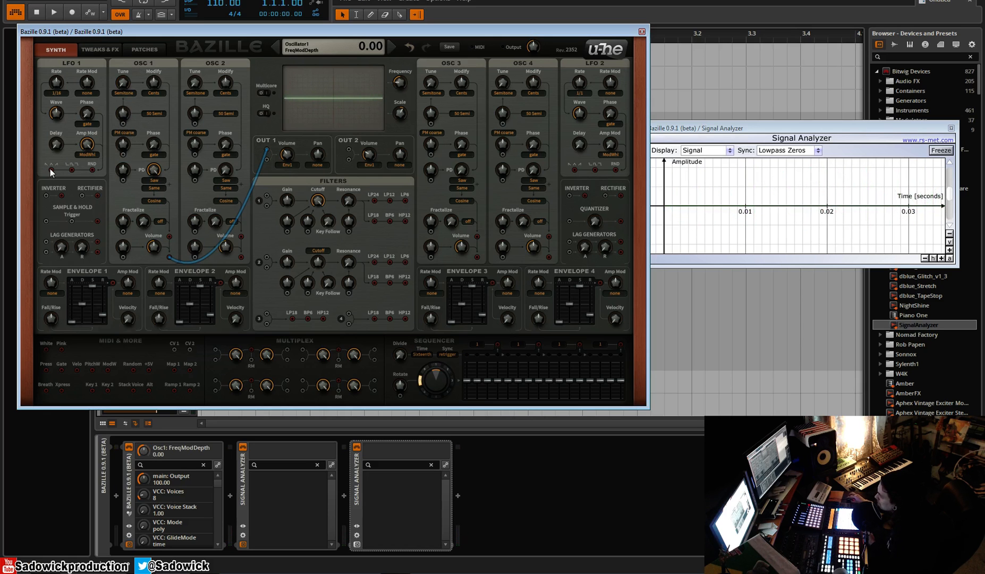
- Try patching LFO 1's first output into Osc 1's frequency modulation input
drag(51, 171, 82, 244)
drag(127, 113, 125, 114)
double_click(126, 115)
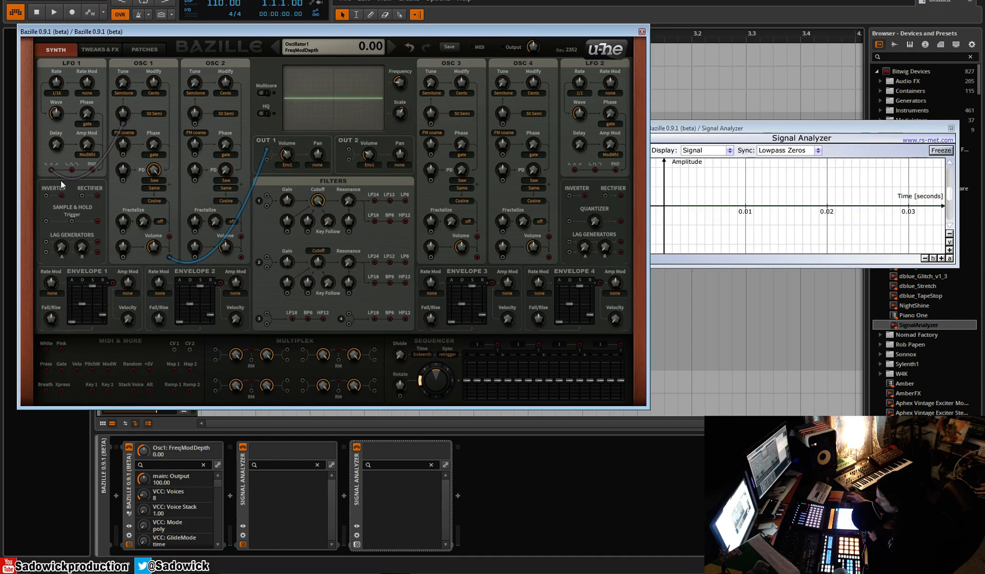
drag(70, 192, 52, 169)
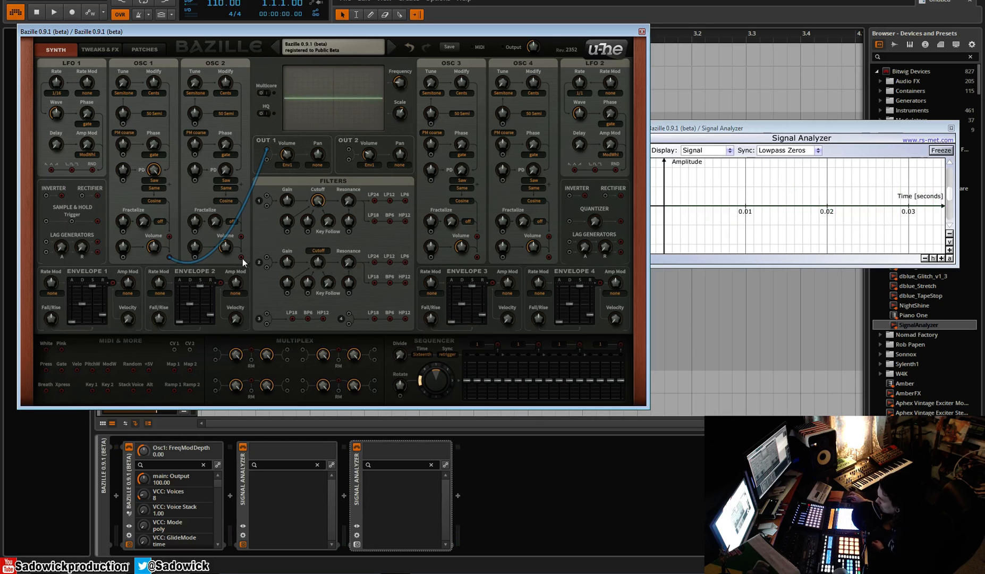
- Patch the Osc 2 output into Osc 1's frequency modulation input at a depth of 50 and tune Osc 2 to 16 semitones
drag(239, 261, 122, 123)
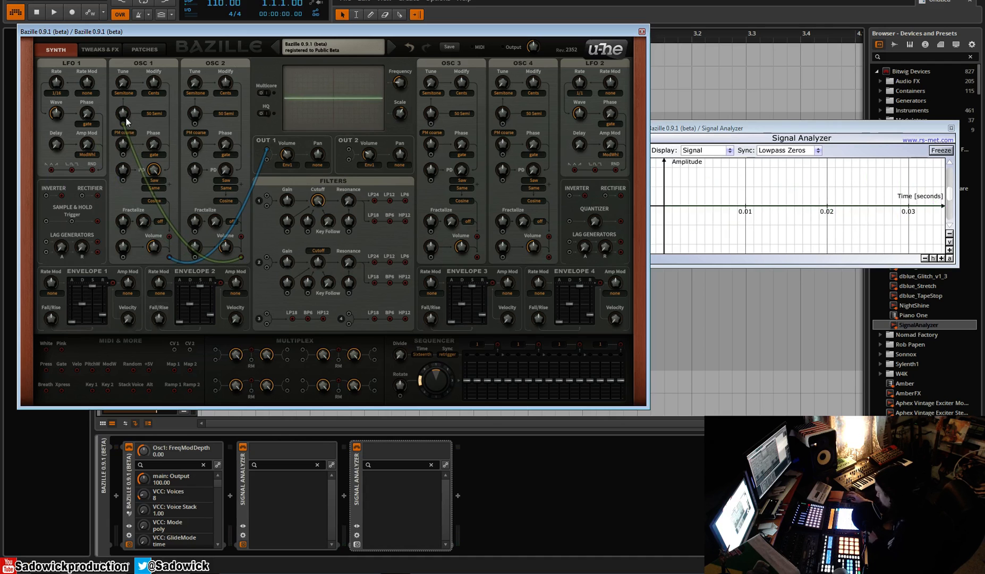
drag(126, 117, 134, 42)
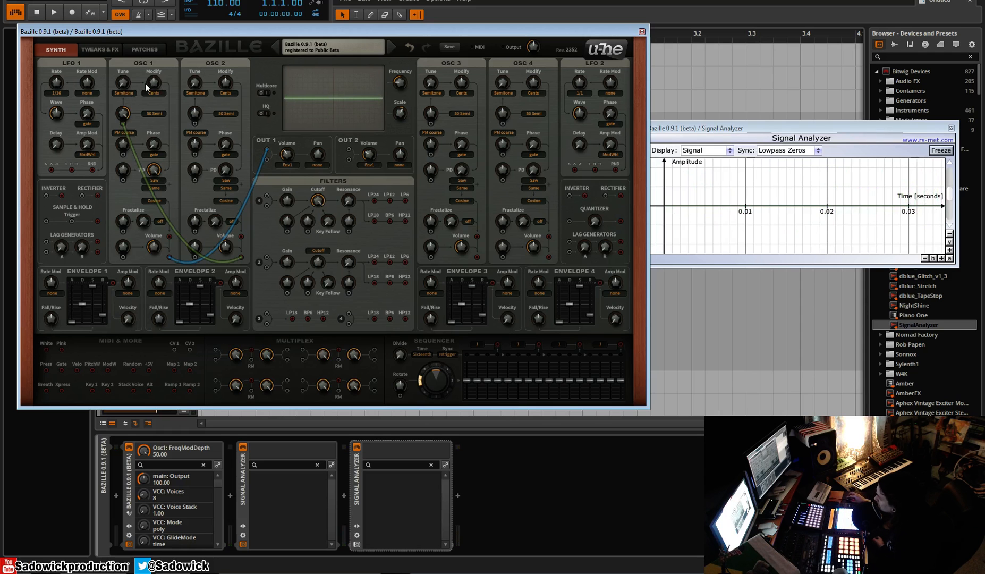
drag(203, 83, 215, 47)
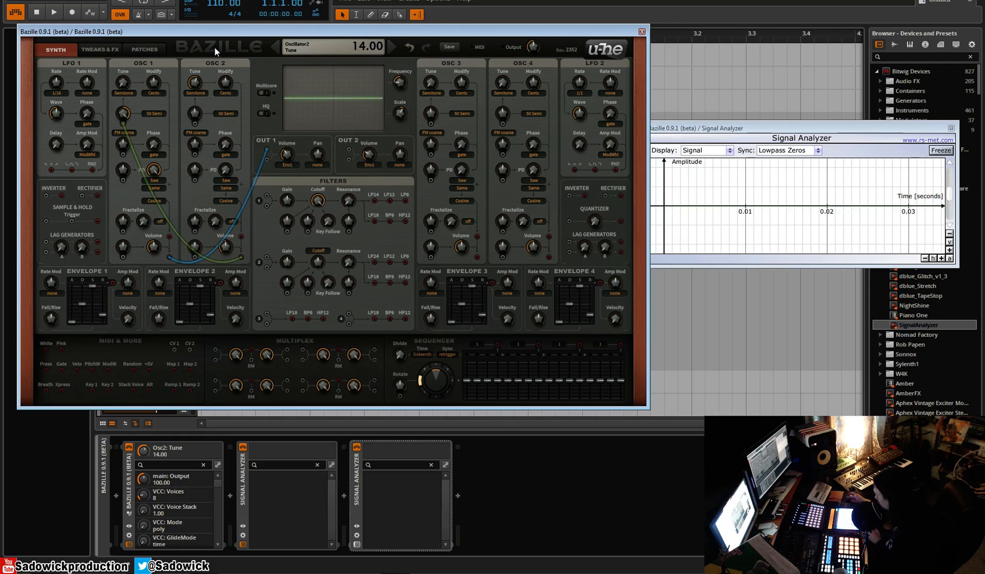
drag(181, 80, 199, 97)
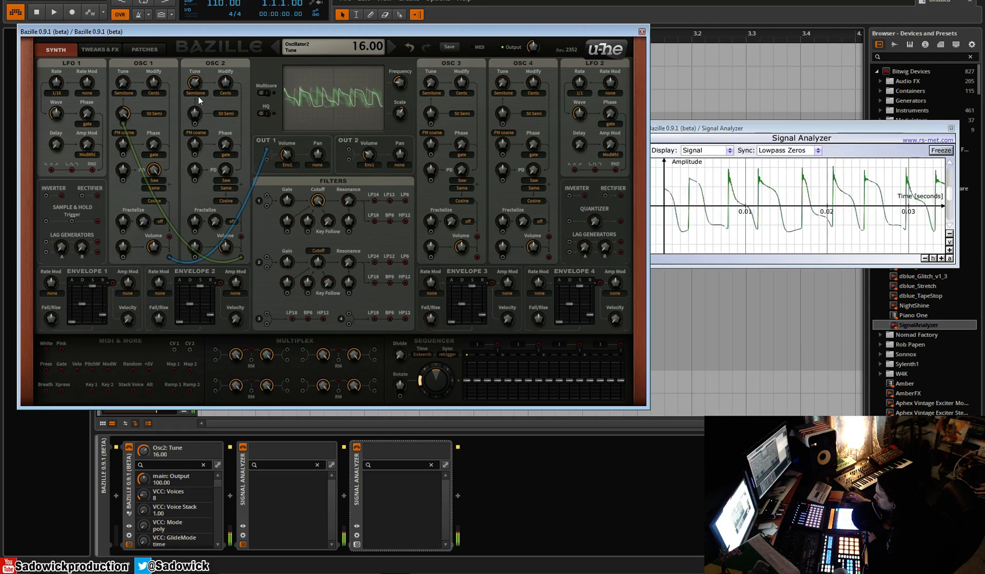
- Unplug the cable from Osc 1's frequency modulation input and reset its modulation depth to 0
right_click(124, 122)
click(138, 118)
click(124, 122)
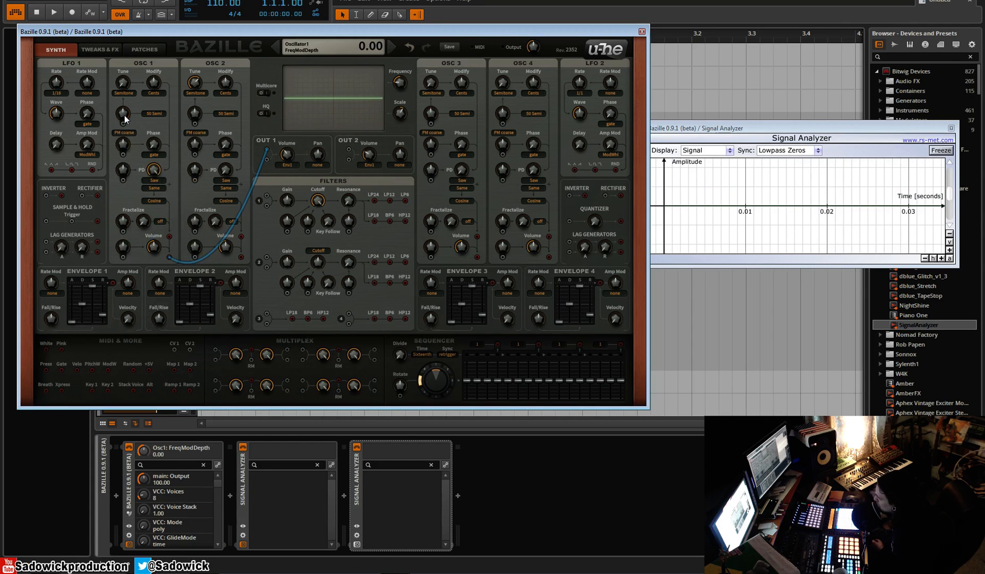
- Try modulating Osc 1's phase with the LFO 1 RND output, adjust the depth to 48 and 24, and unplug the cable
click(153, 145)
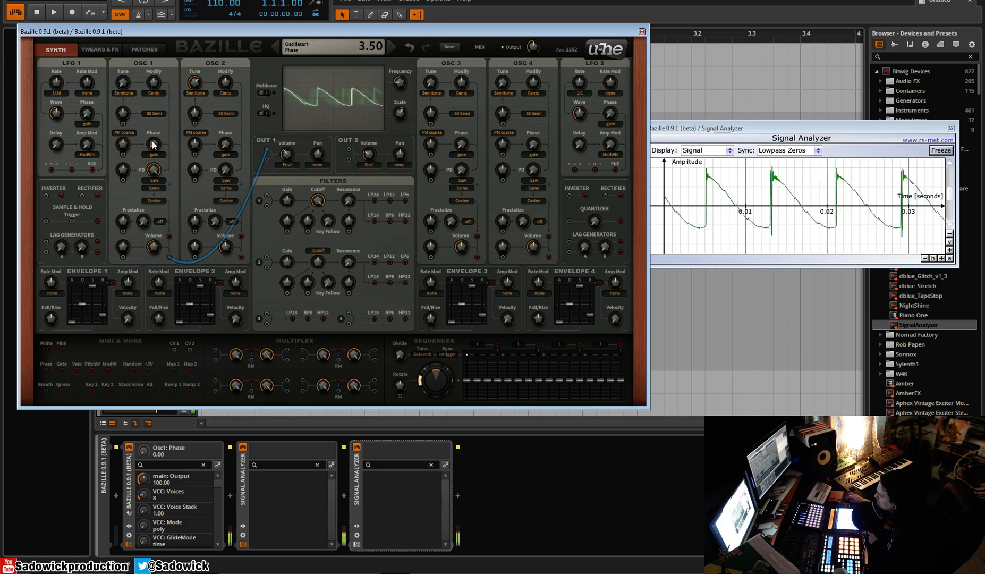
drag(91, 169, 130, 153)
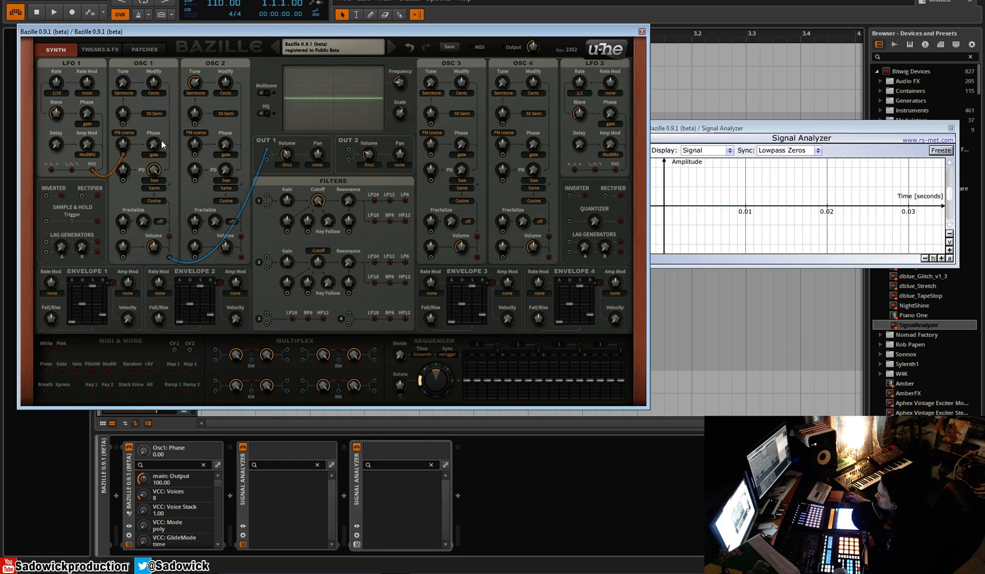
mouse_move(120, 142)
mouse_down()
mouse_move(122, 125)
mouse_move(133, 154)
mouse_up()
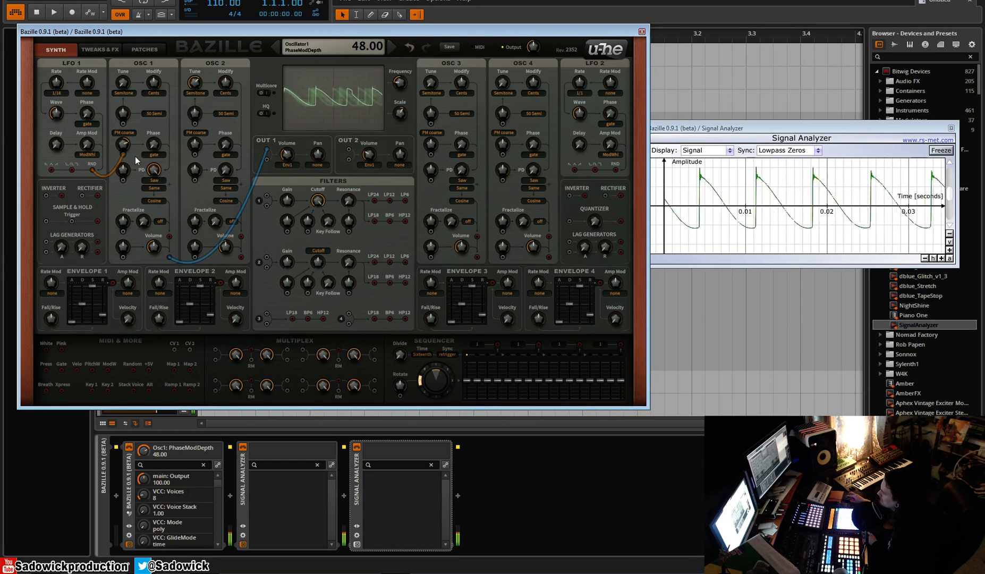
drag(124, 154, 122, 156)
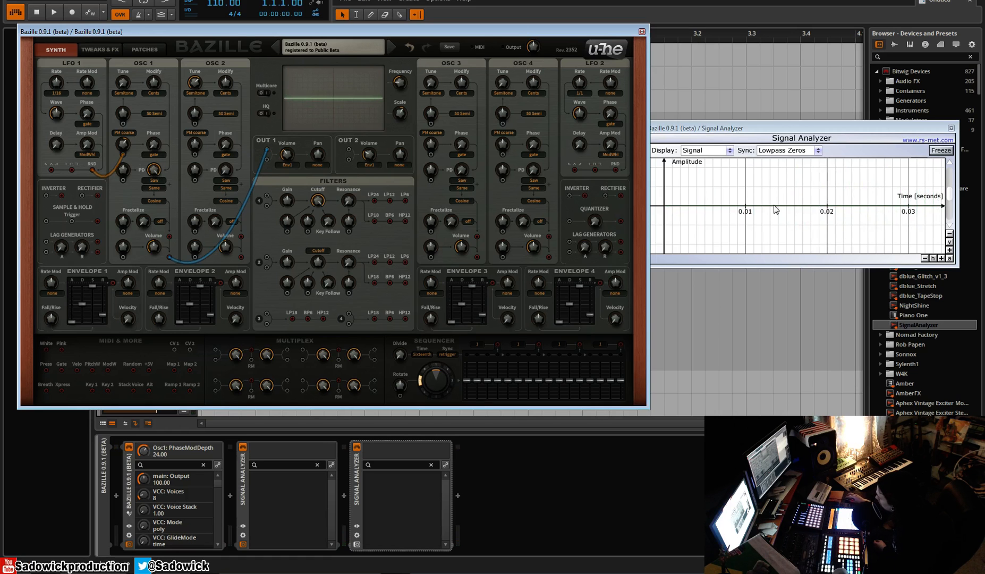
drag(120, 157, 154, 173)
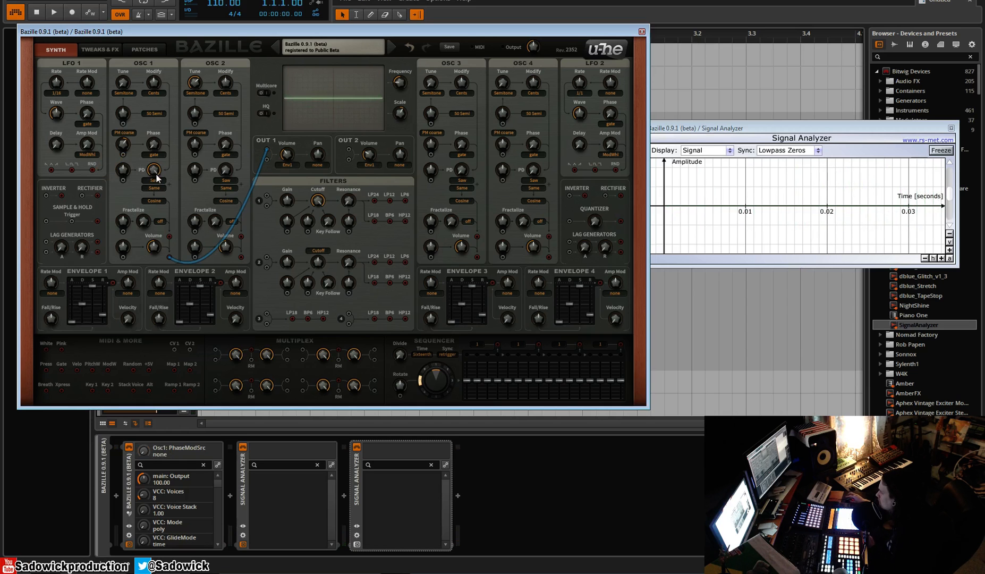
- Sweep Osc 1's phase distortion amount down to 9.50 and back up to 100
drag(154, 169, 151, 206)
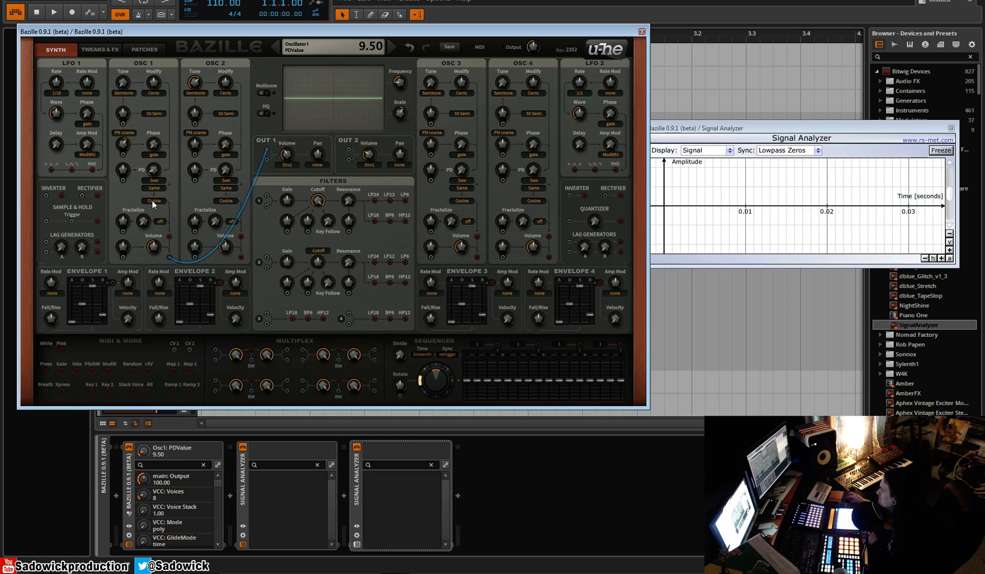
double_click(151, 173)
drag(156, 177, 179, 37)
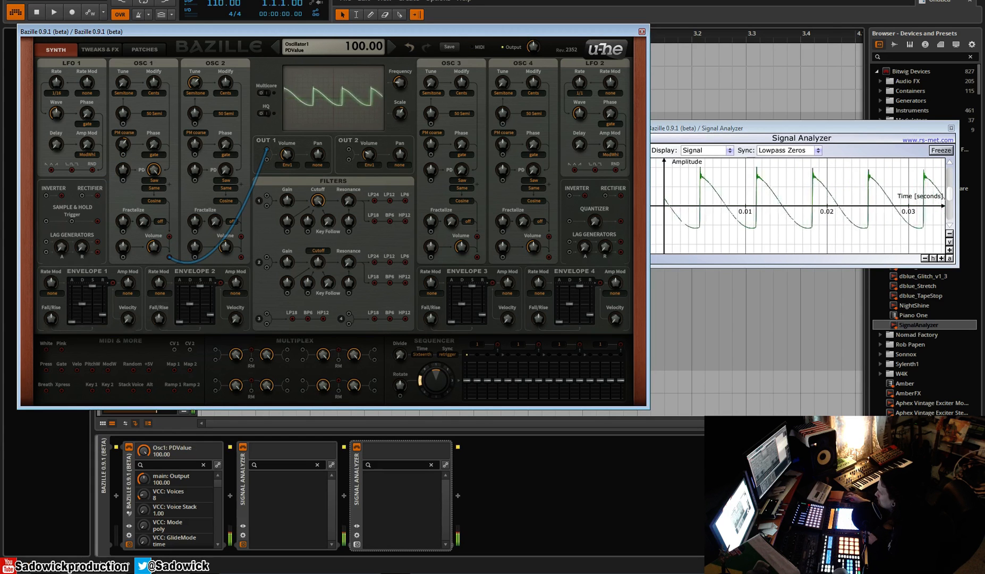
- Reset Osc 1's fine tune and phase modulation depth to 0
click(123, 114)
click(151, 84)
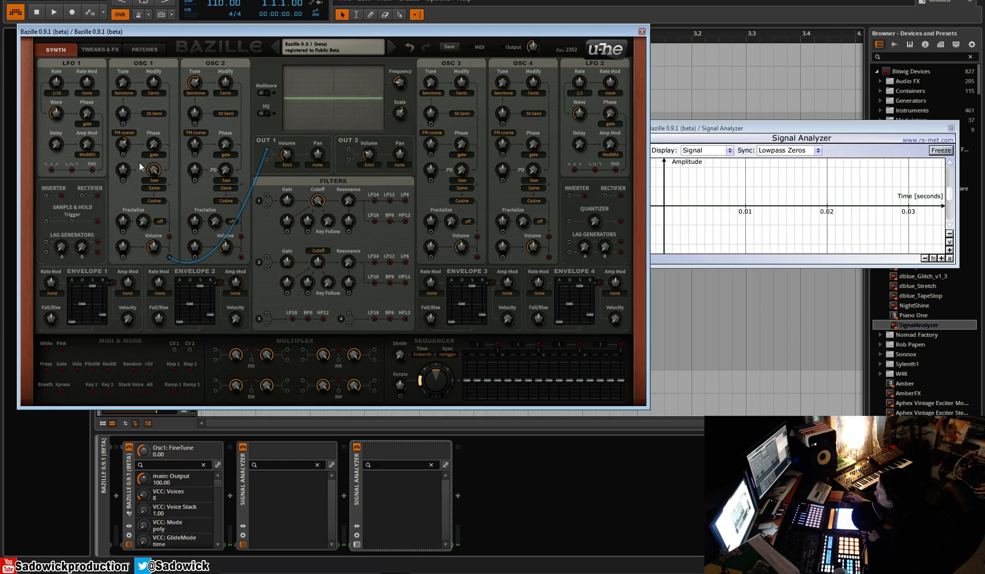
click(125, 144)
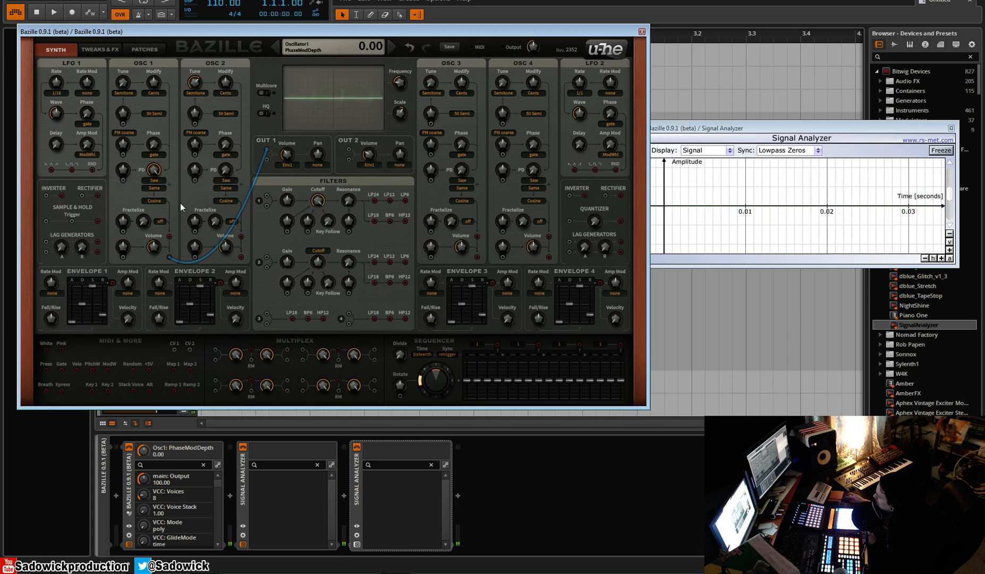
- Try Square as Osc 1's second phase distortion wave and return it to Same
click(159, 180)
click(161, 185)
click(154, 188)
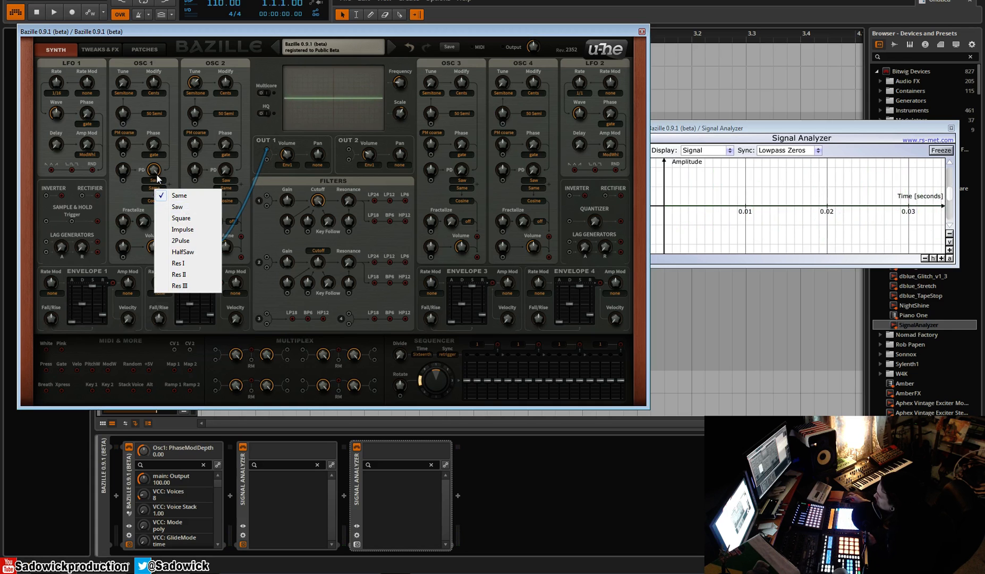
click(181, 218)
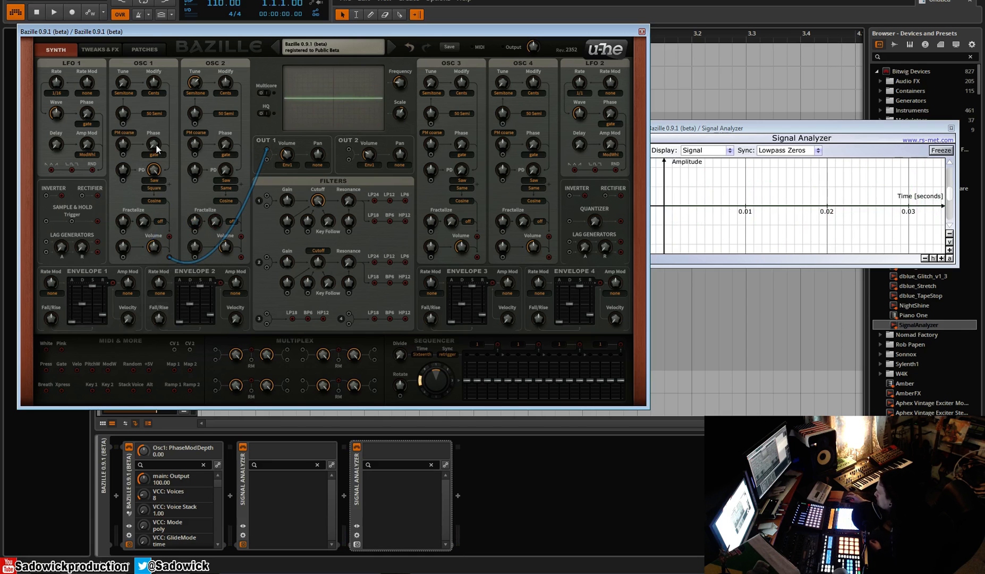
click(157, 188)
click(168, 193)
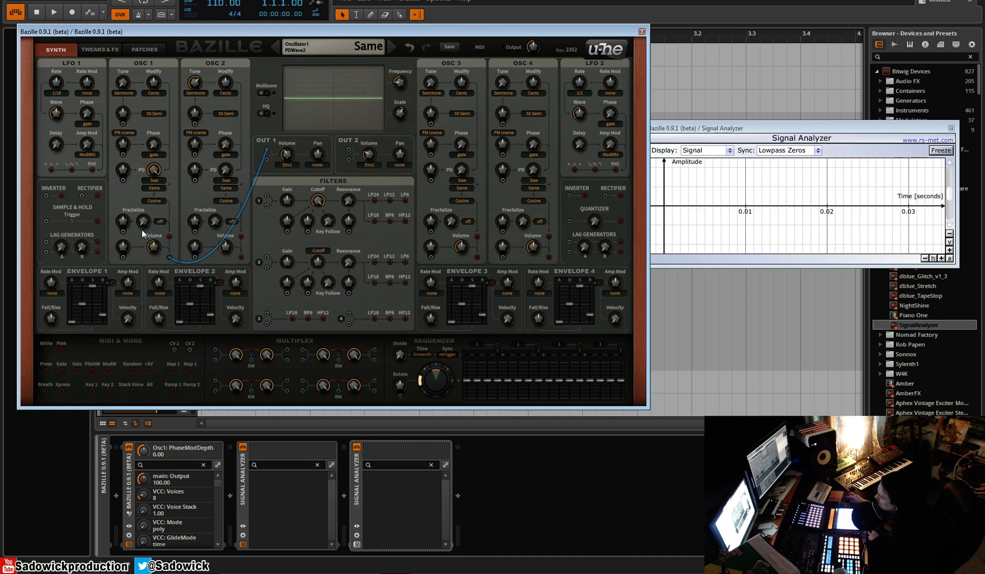
- Set Osc 1's Fractalize type to Saw and its amount to 1.70
mouse_move(143, 223)
mouse_down()
mouse_move(158, 183)
mouse_move(153, 222)
mouse_up()
click(158, 220)
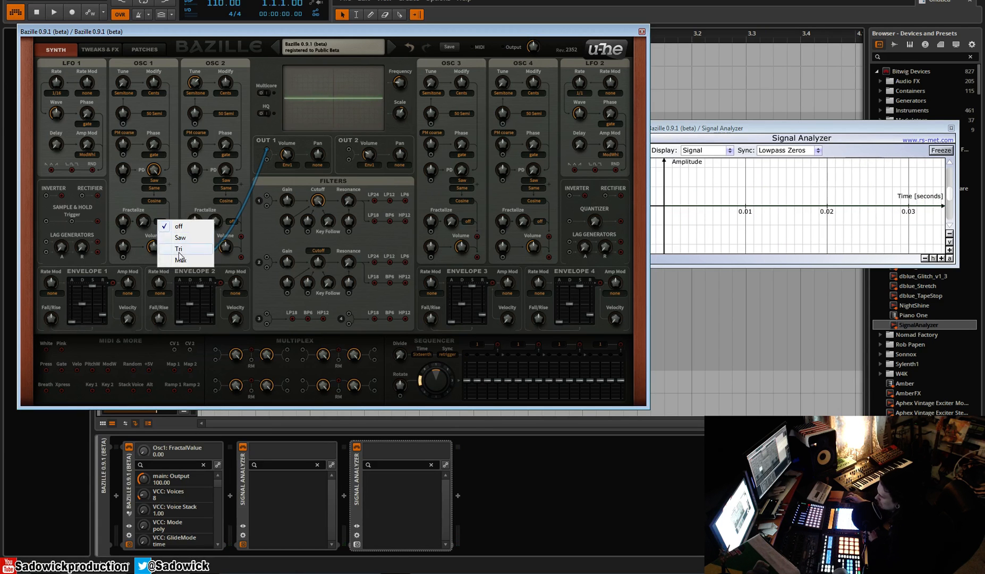
click(182, 238)
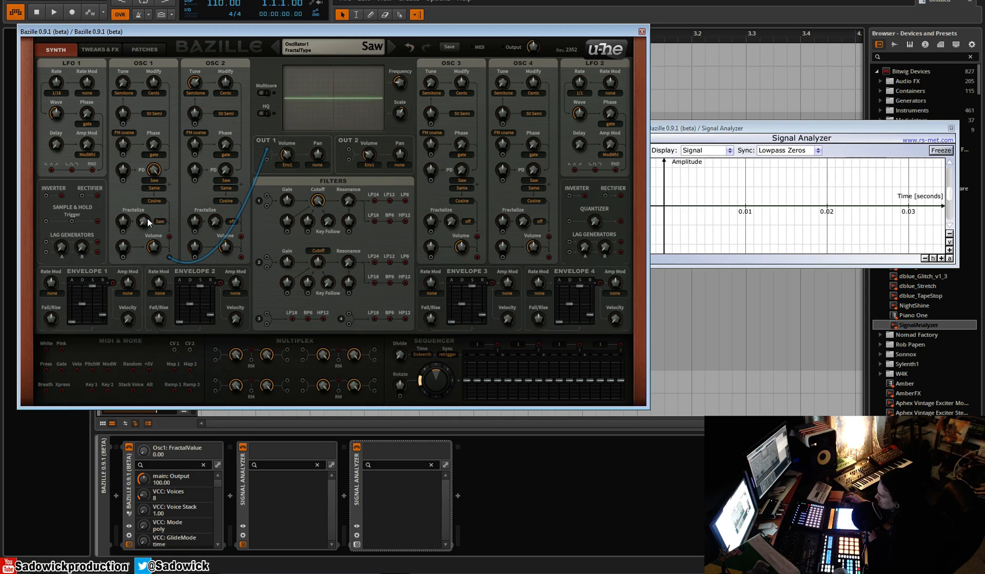
mouse_move(147, 218)
mouse_down()
mouse_move(155, 146)
mouse_move(152, 182)
mouse_up()
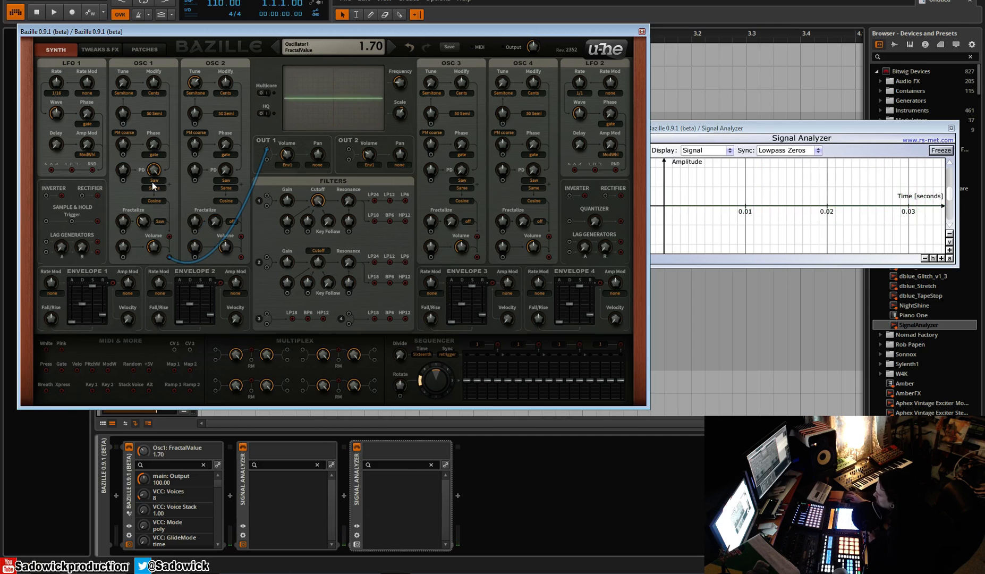
- Patch LFO 1's first output into Osc 1's Fractalize modulation input, raise the depth and set the LFO 1 rate to -3.20
click(59, 84)
drag(51, 169, 125, 180)
right_click(125, 180)
click(112, 190)
right_click(122, 181)
click(116, 202)
drag(121, 180, 127, 208)
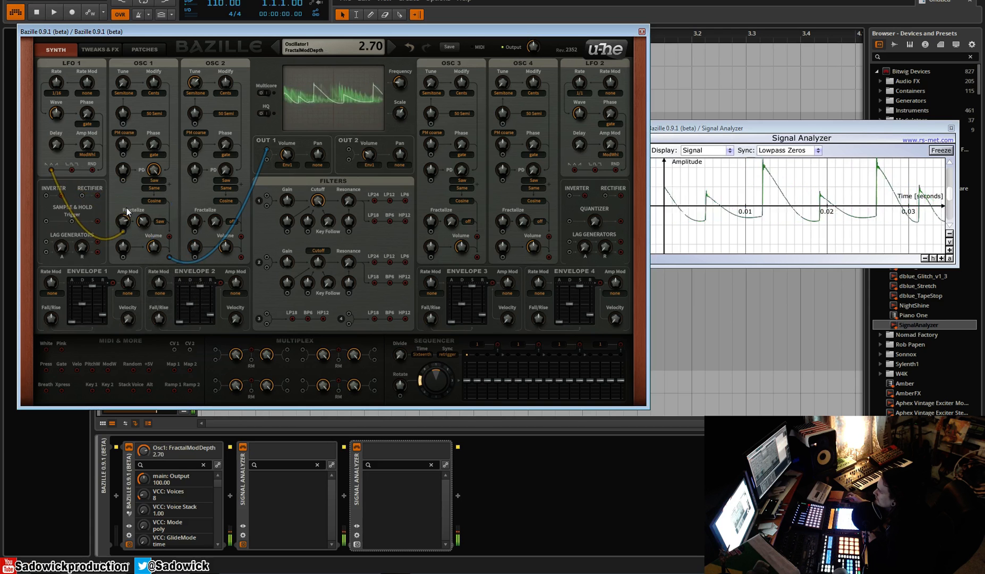
drag(58, 91, 54, 99)
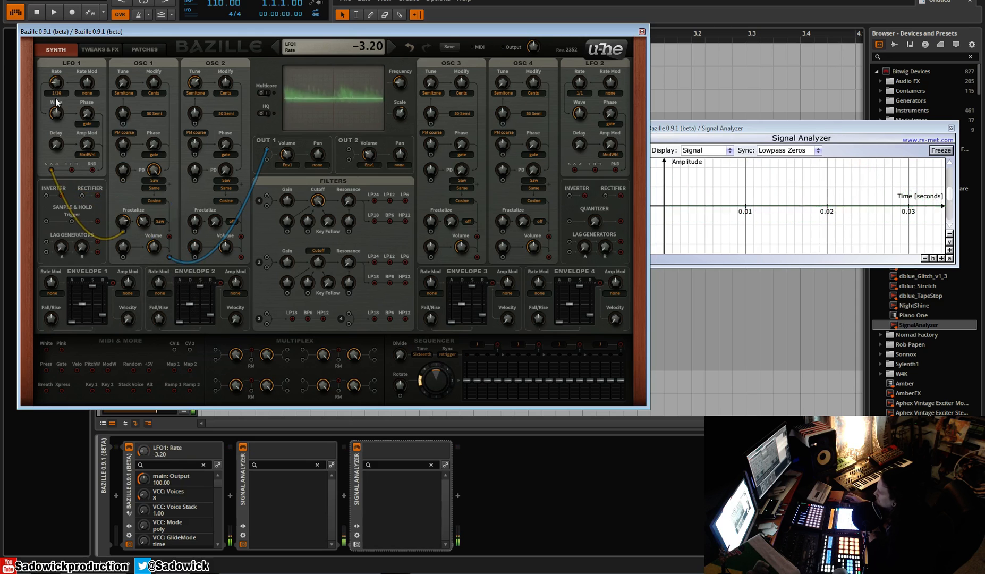
- Reset the Fractalize modulation depth to 0 and move the LFO 1 cable to Osc 1's volume modulation input at a depth of 54
click(126, 222)
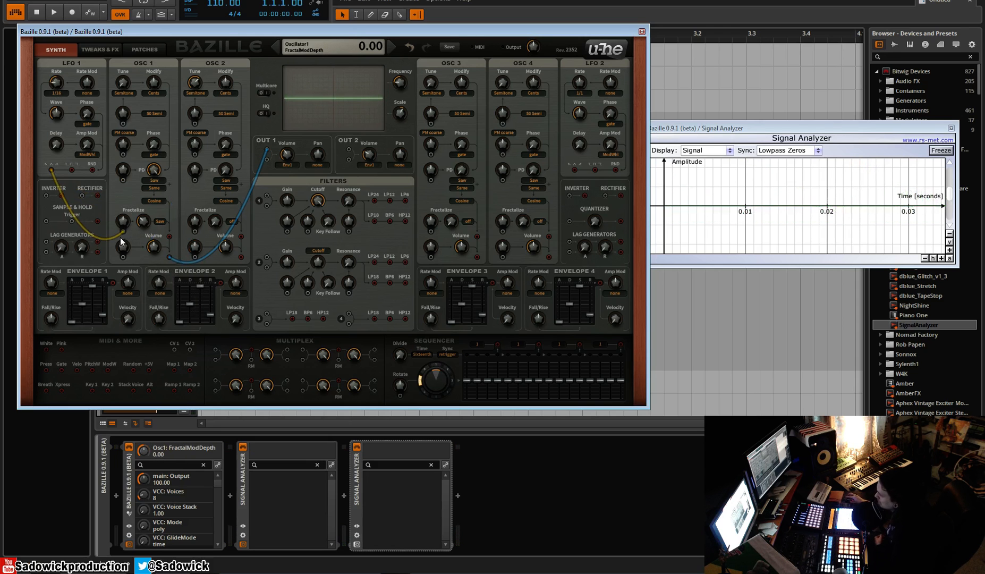
click(123, 231)
click(126, 233)
mouse_move(123, 231)
mouse_down()
mouse_move(123, 258)
mouse_move(129, 241)
mouse_up()
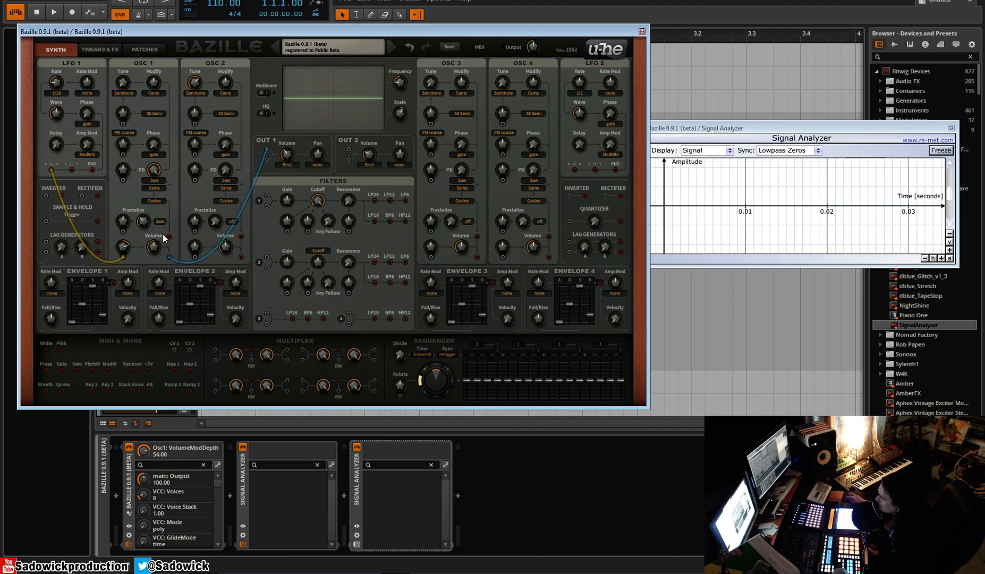
- Patch Osc 1's first output into Osc 2's frequency modulation input and Osc 2's second output into Out 2
drag(171, 235, 195, 124)
drag(241, 257, 267, 258)
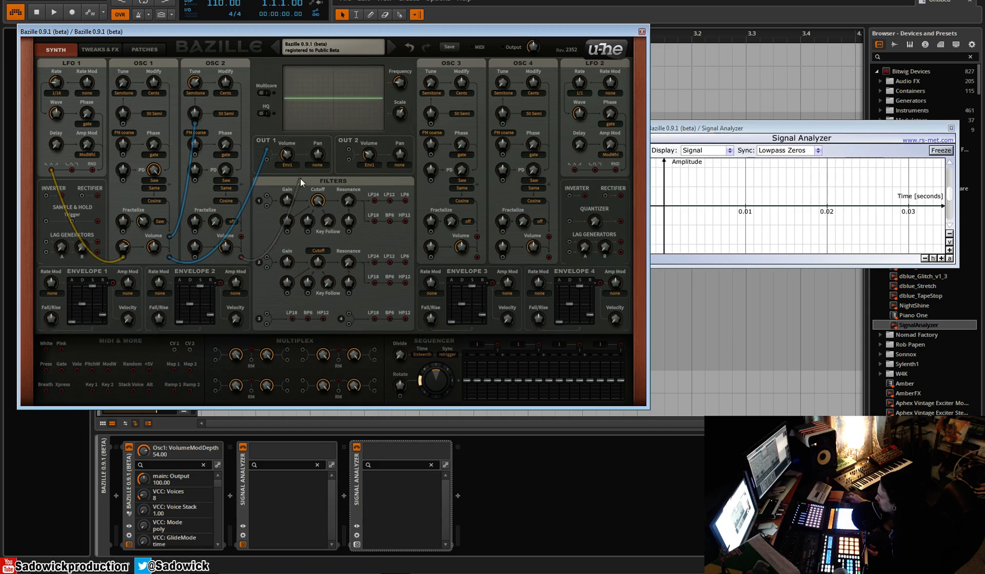
drag(327, 151, 349, 150)
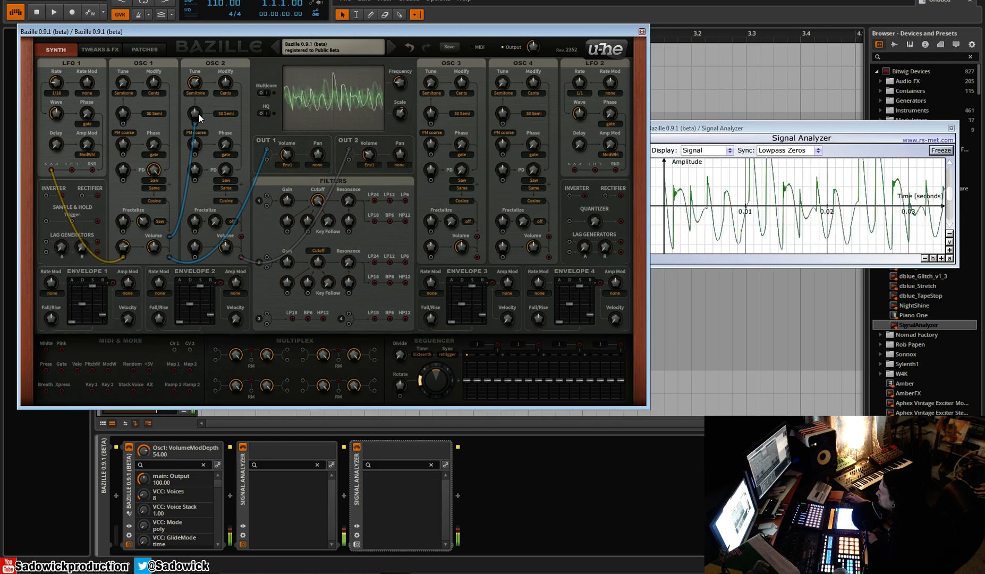
- Set Osc 2's Tune to 11.00 and reduce Osc 1's volume modulation depth to 4.00
mouse_move(198, 110)
mouse_down()
mouse_move(203, 90)
mouse_move(193, 145)
mouse_move(203, 99)
mouse_up()
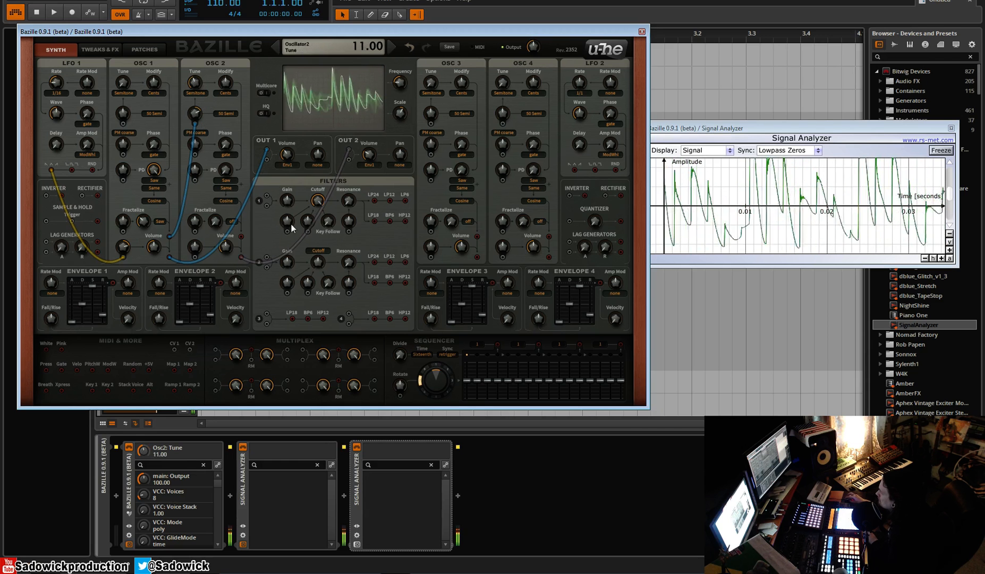
drag(126, 245, 127, 261)
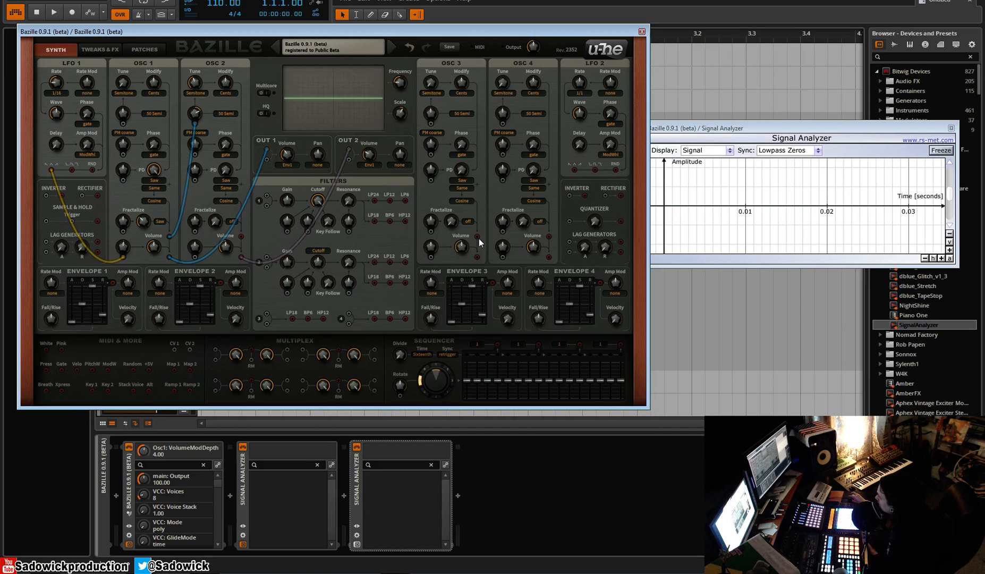
- Patch the first outputs of Osc 3 and Osc 4 into the phase distortion inputs of Osc 1 and Osc 2, with Osc 1's depth at 74
drag(478, 236, 124, 181)
drag(552, 246, 195, 180)
drag(123, 169, 174, 151)
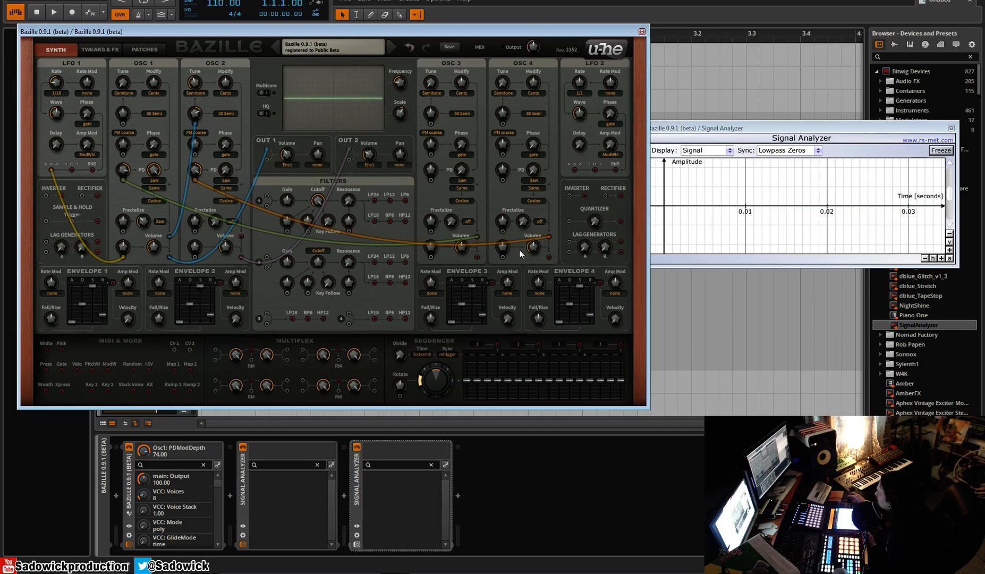
- Patch Osc 4's second output into Filter 1's cutoff modulation at depth 52, and move the Out 1 and Out 2 cables to Filter 1's input
drag(547, 257, 190, 168)
drag(265, 151, 266, 196)
drag(350, 151, 288, 212)
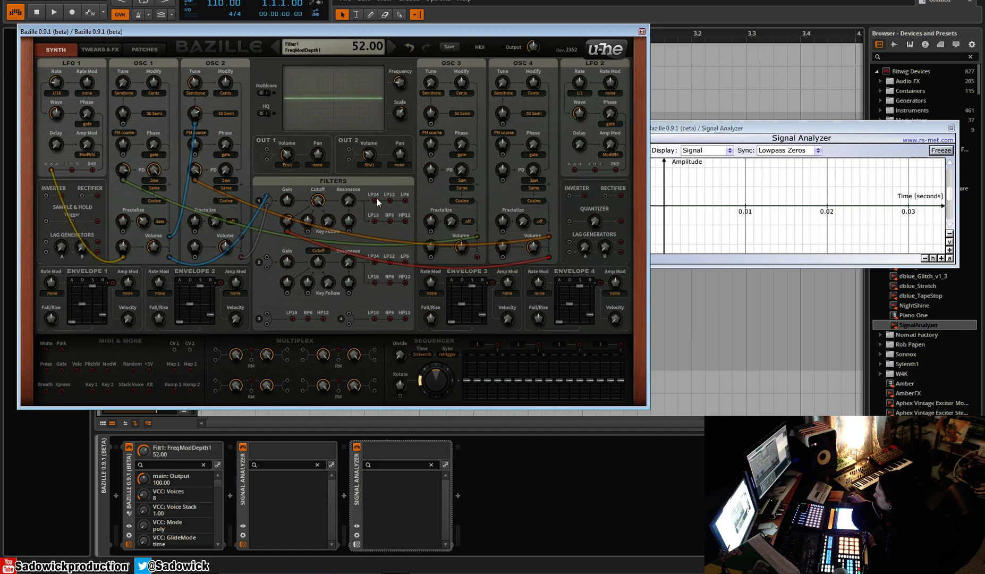
- Patch Filter 1's LP24 output into Out 1, lower the cutoff, raise the resonance and set the first cutoff modulation depth to 146
drag(376, 200, 267, 150)
drag(319, 202, 320, 251)
drag(354, 203, 353, 149)
drag(289, 221, 288, 197)
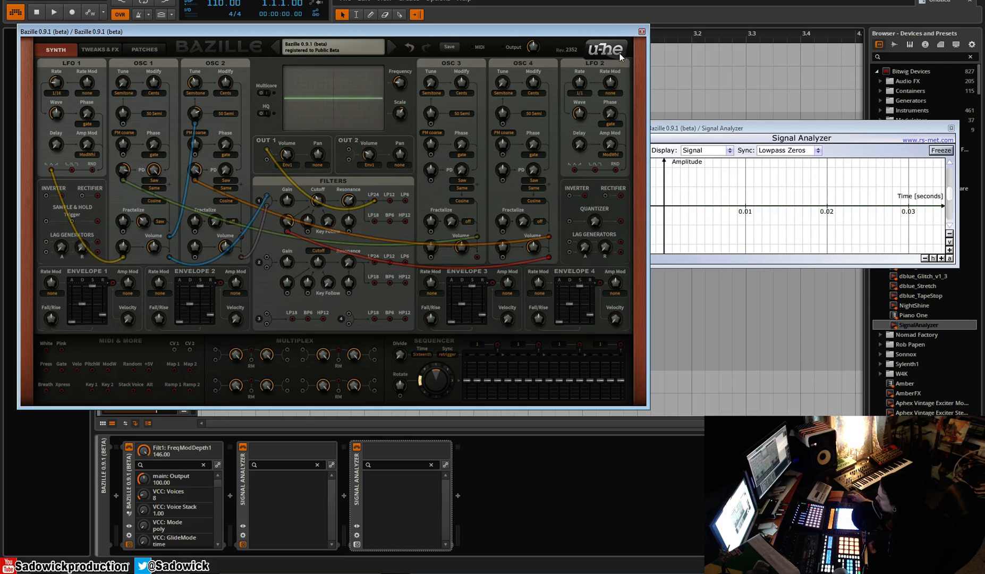
- Open the list of u-he website, user guide and support links
click(595, 50)
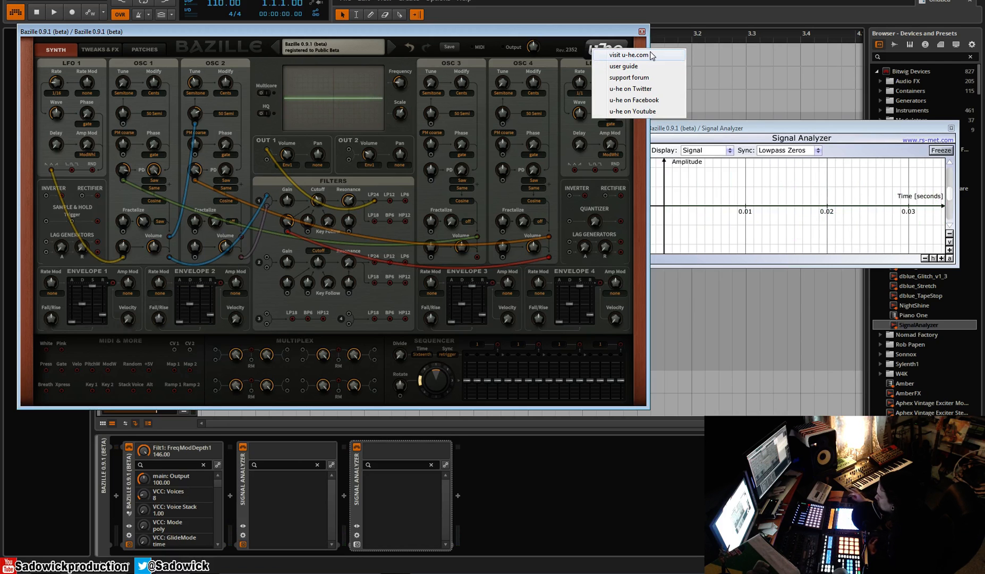